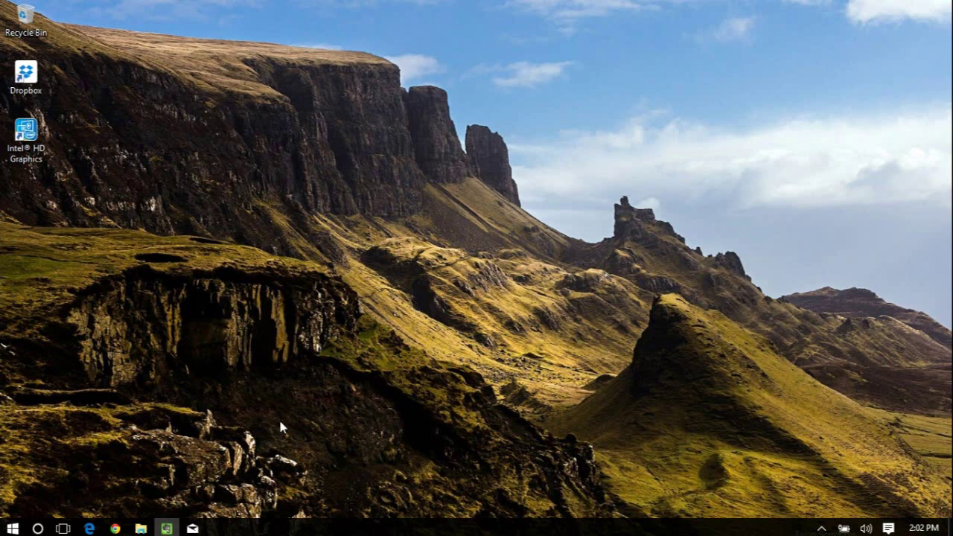
# Open the Privacy category in Windows Settings
pyautogui.click(13, 528)
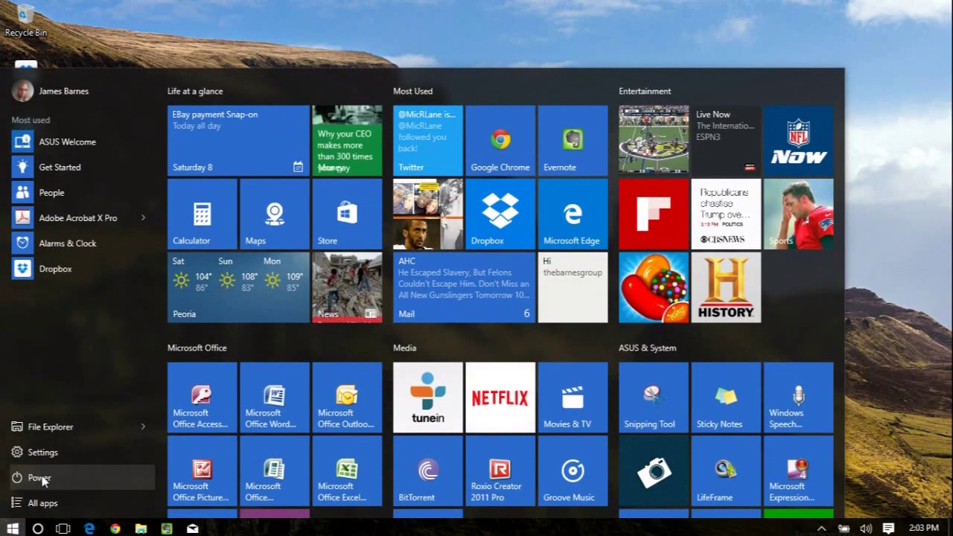
pyautogui.click(39, 452)
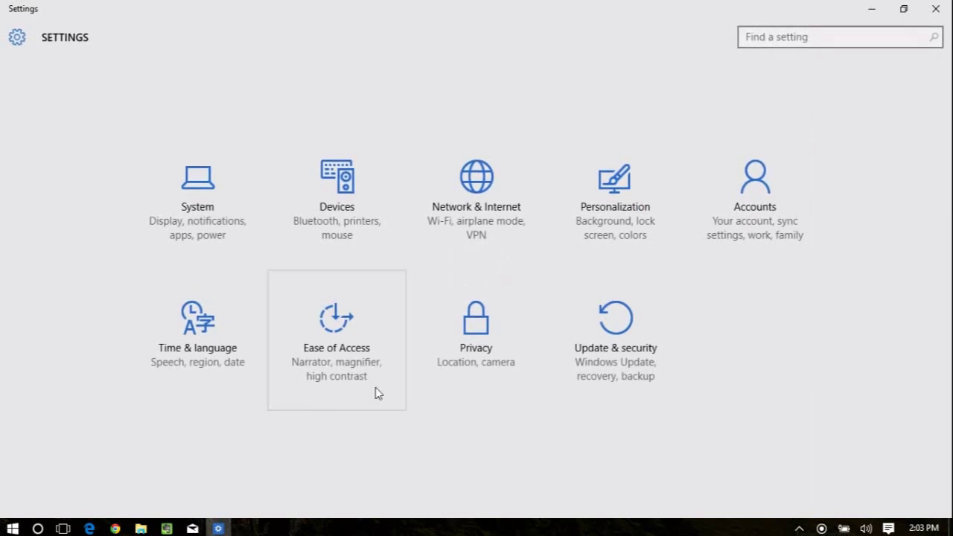
pyautogui.click(471, 332)
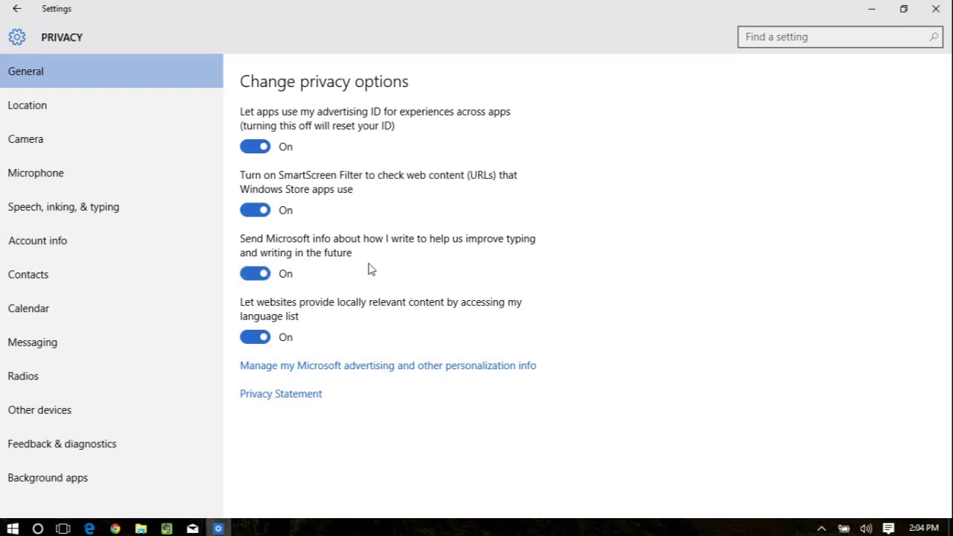
# Examine the Location privacy page, covering the location switch, location history, per-app location access and geofencing
pyautogui.click(39, 109)
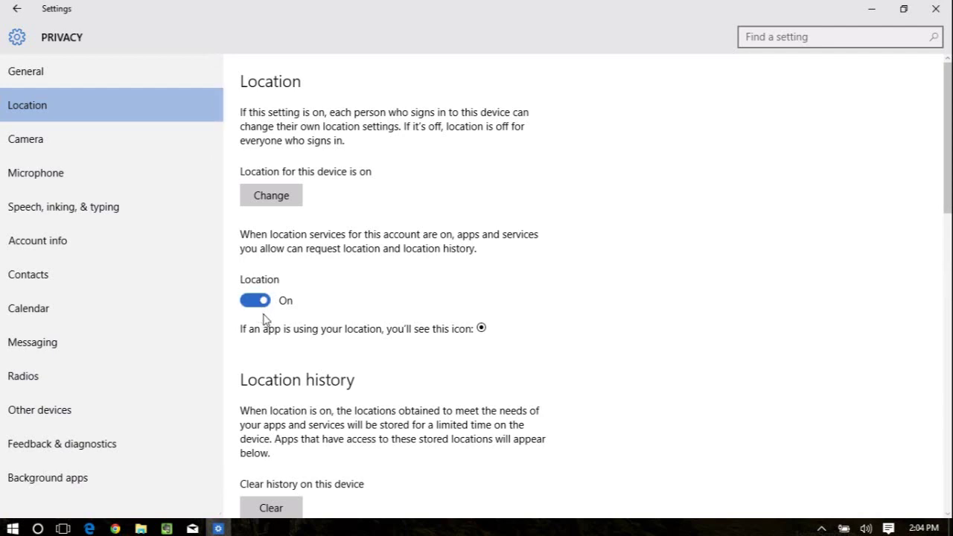
pyautogui.scroll(-1, 266, 317)
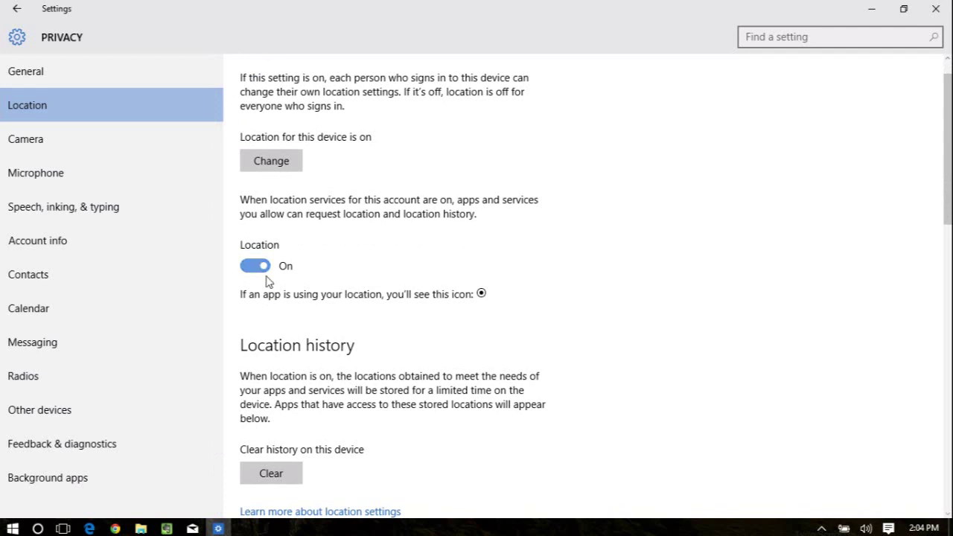
pyautogui.scroll(-4, 406, 284)
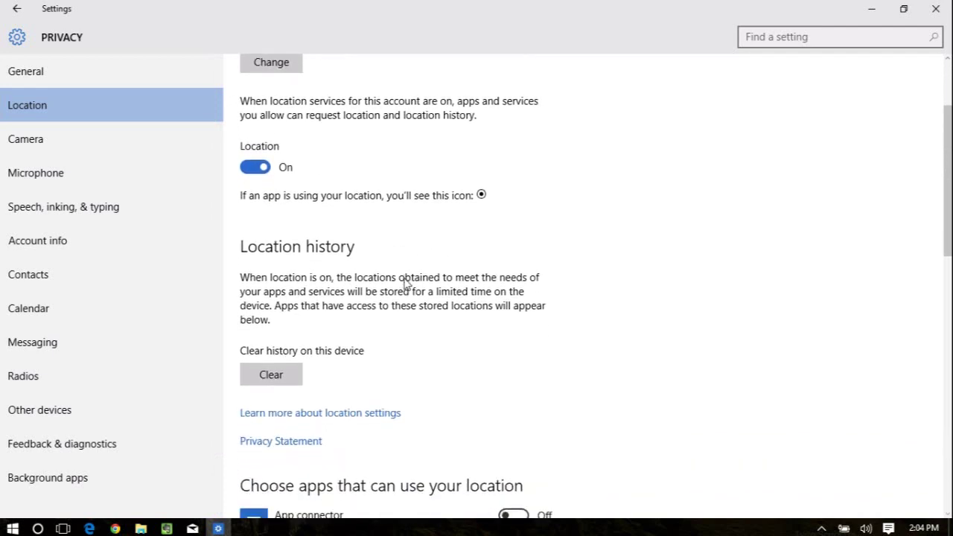
pyautogui.scroll(-7, 390, 214)
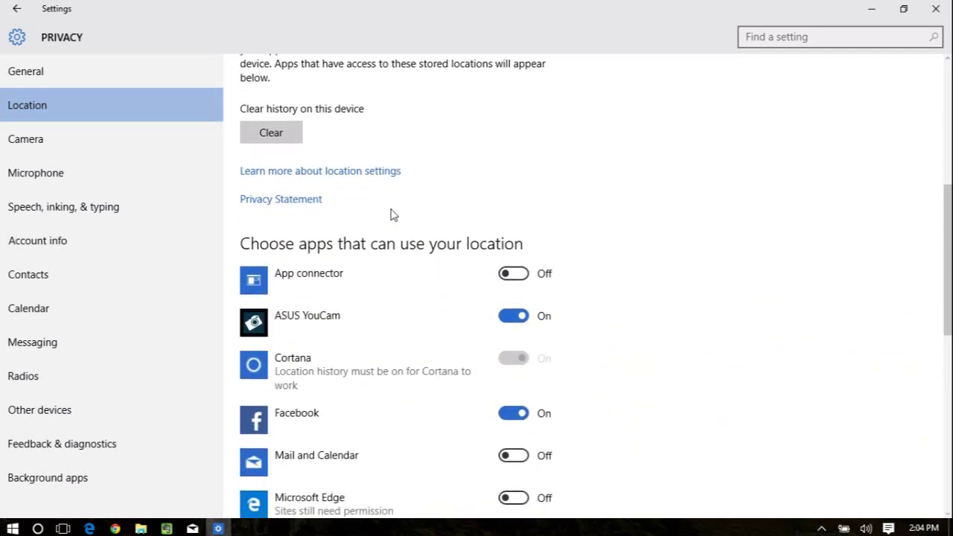
pyautogui.scroll(-5, 367, 238)
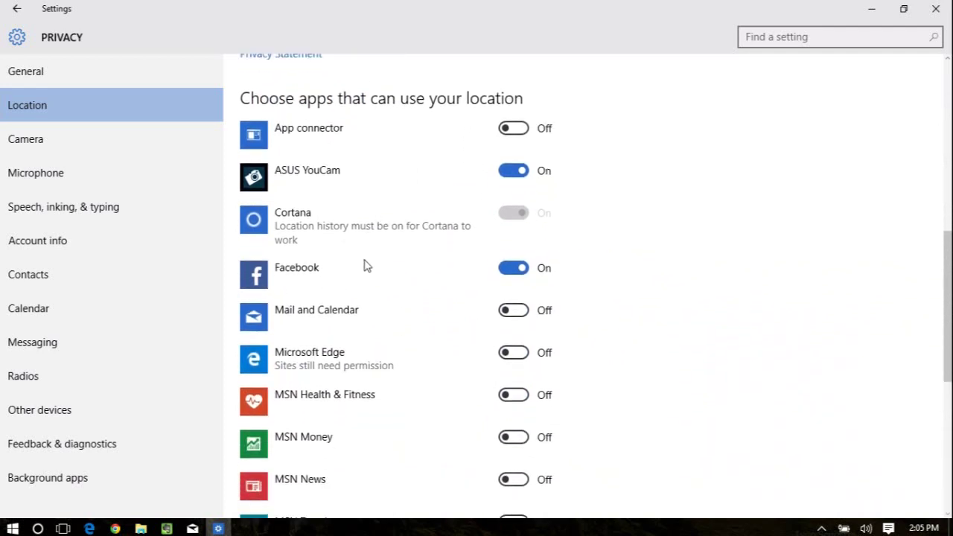
pyautogui.scroll(-7, 364, 280)
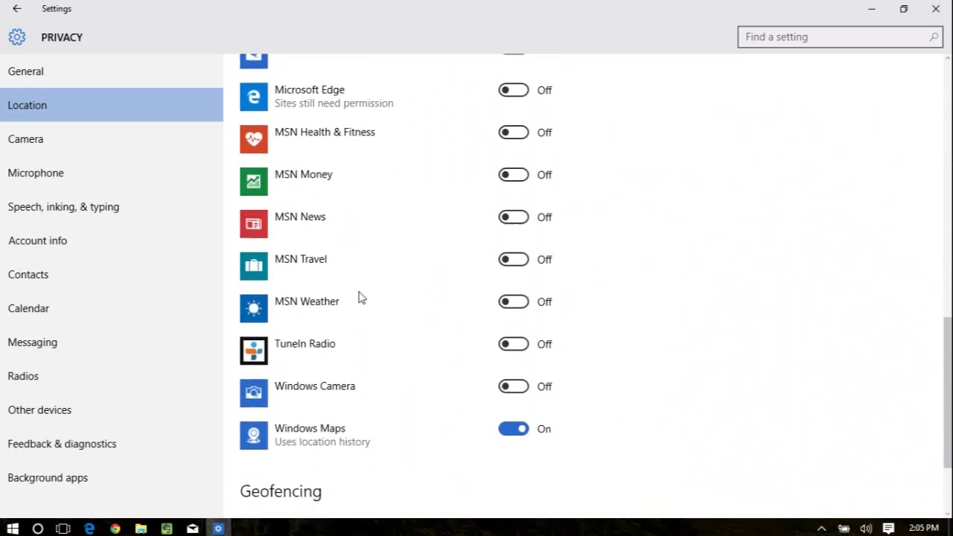
pyautogui.scroll(3, 366, 332)
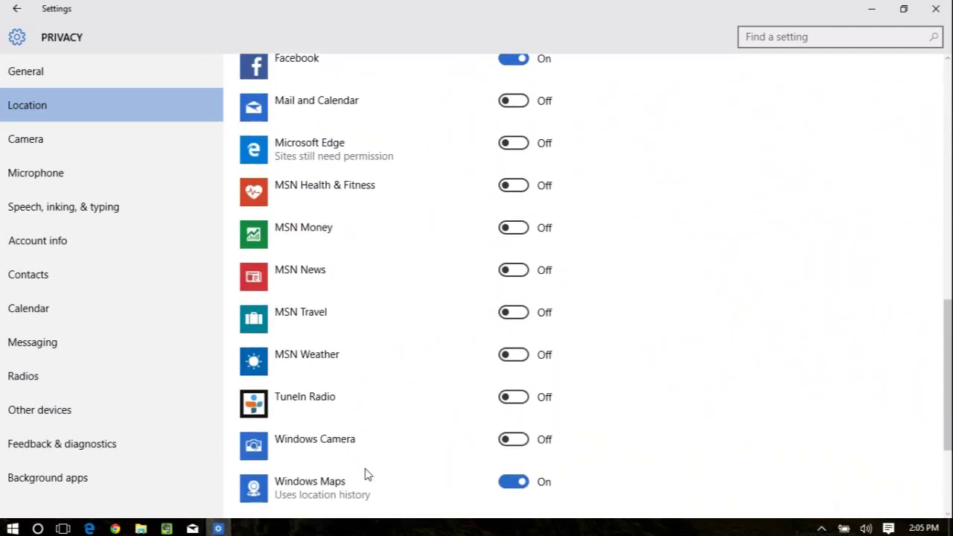
pyautogui.scroll(5, 391, 324)
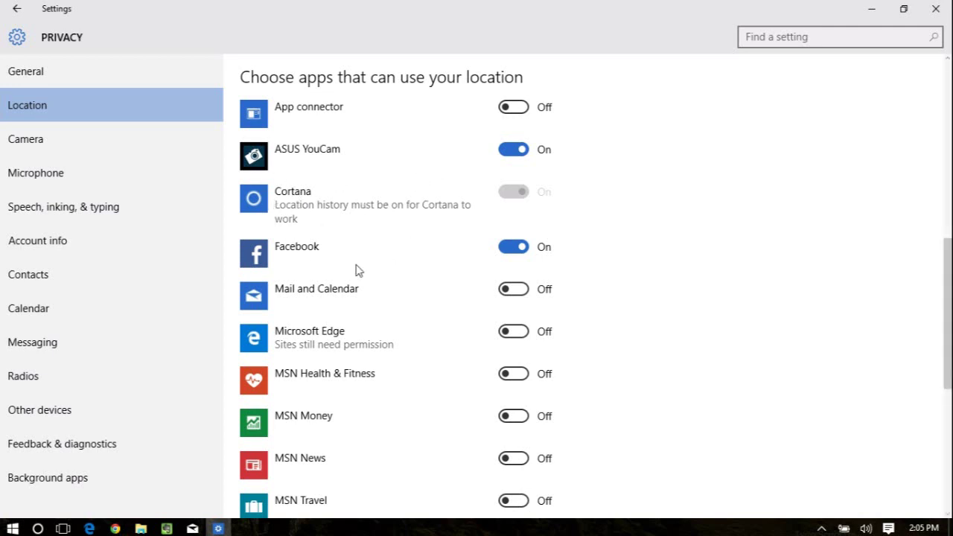
pyautogui.scroll(2, 471, 234)
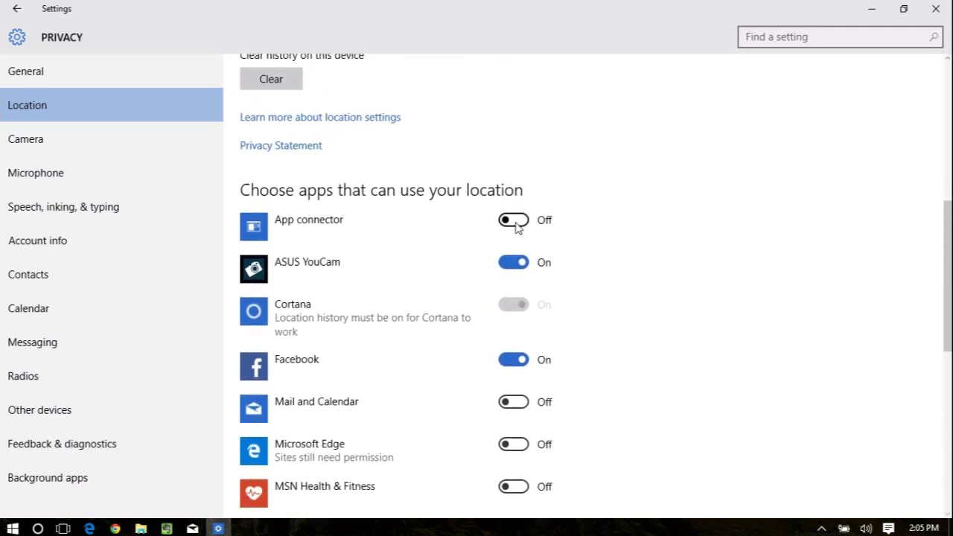
pyautogui.scroll(-2, 517, 227)
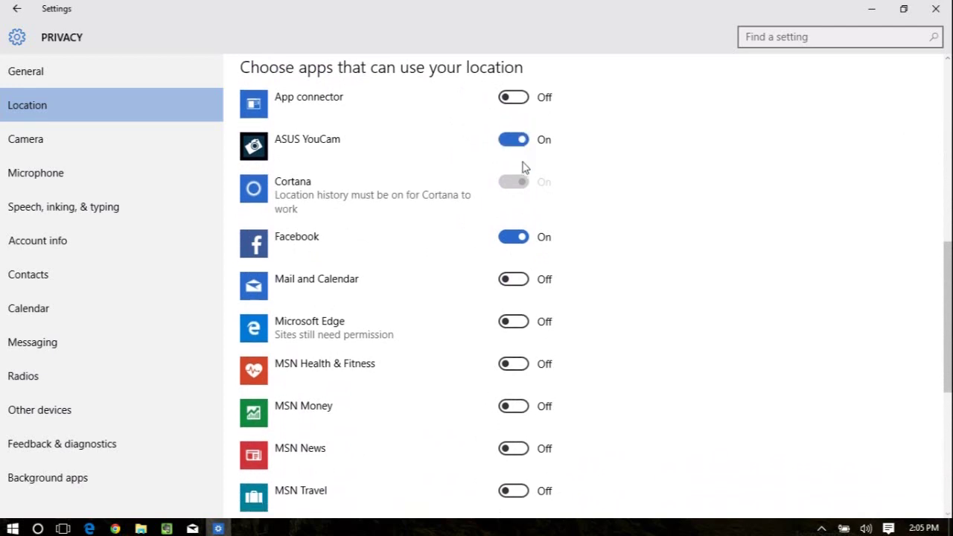
pyautogui.scroll(-1, 514, 184)
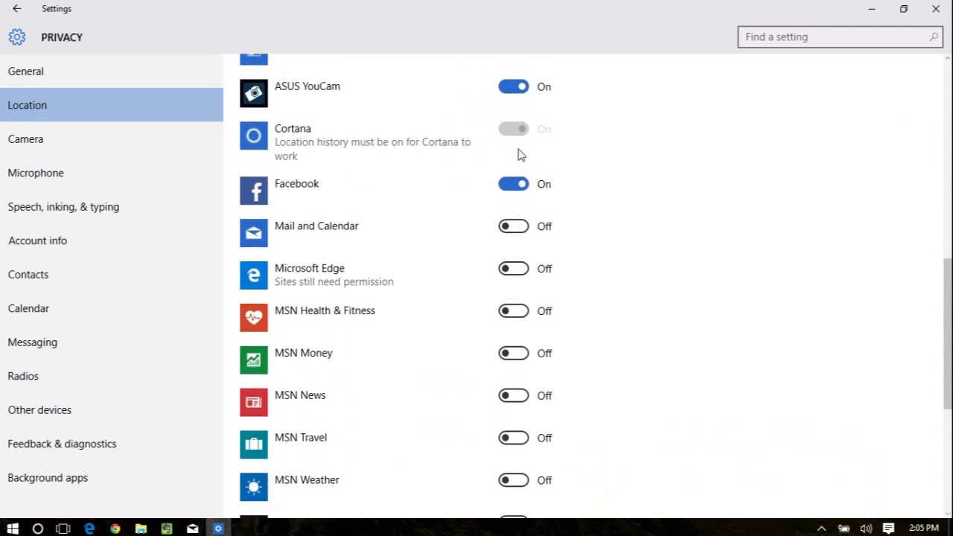
pyautogui.scroll(-5, 521, 154)
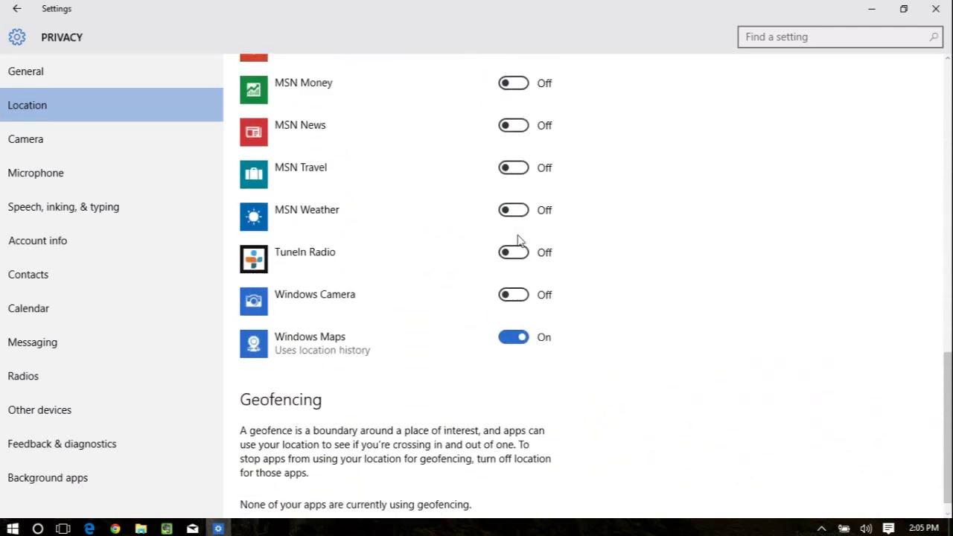
pyautogui.scroll(14, 519, 239)
pyautogui.scroll(-2, 417, 296)
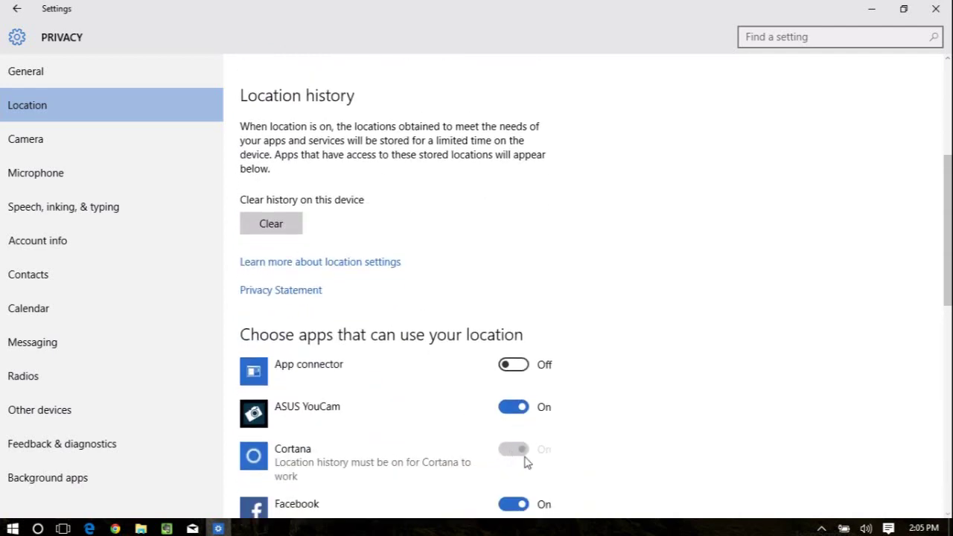
pyautogui.scroll(-1, 495, 447)
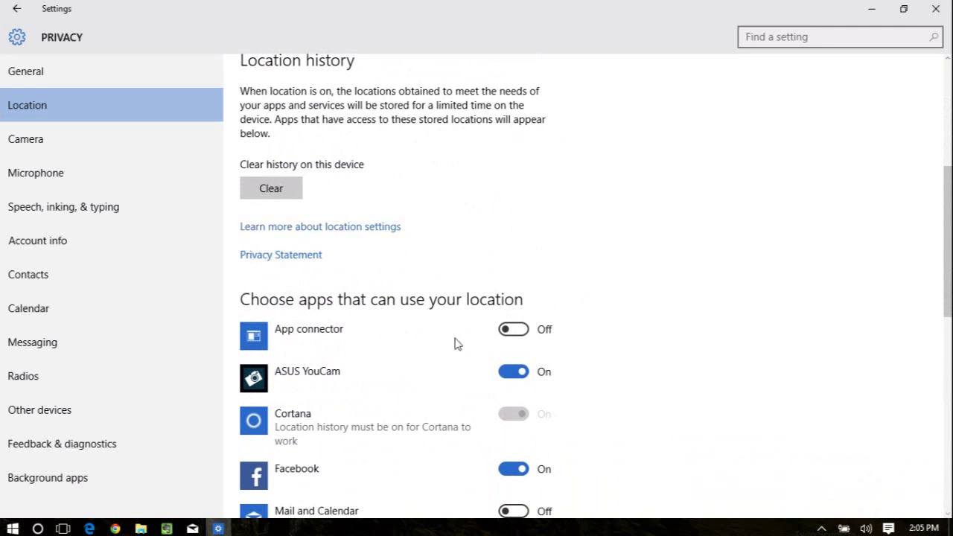
pyautogui.scroll(-1, 441, 350)
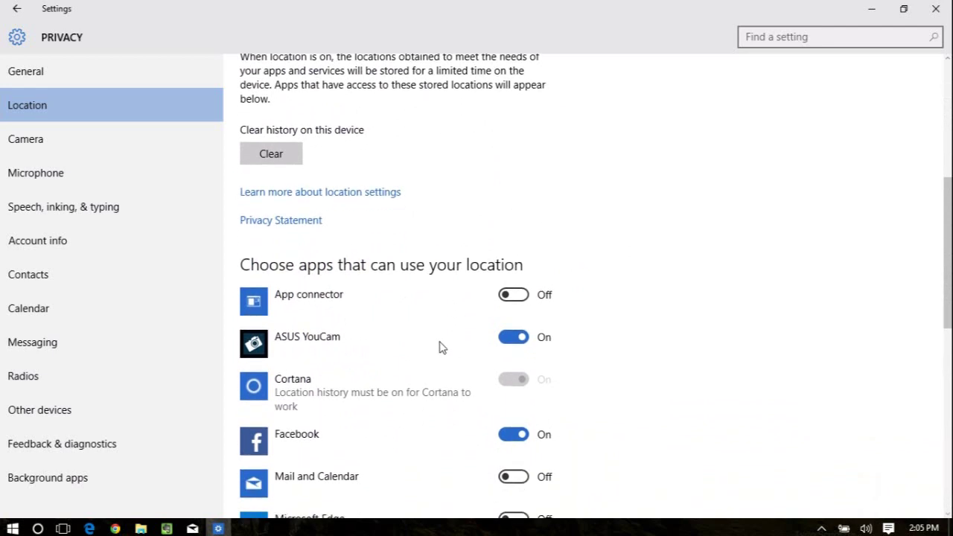
# Review the Speech, inking, & typing privacy page, and the sync and trusted-device options under Other devices
pyautogui.click(49, 215)
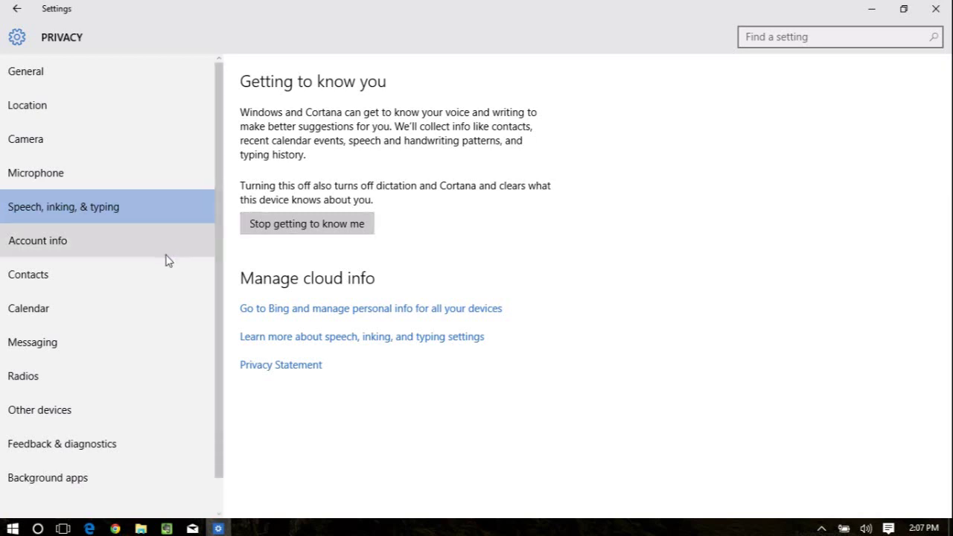
pyautogui.click(53, 416)
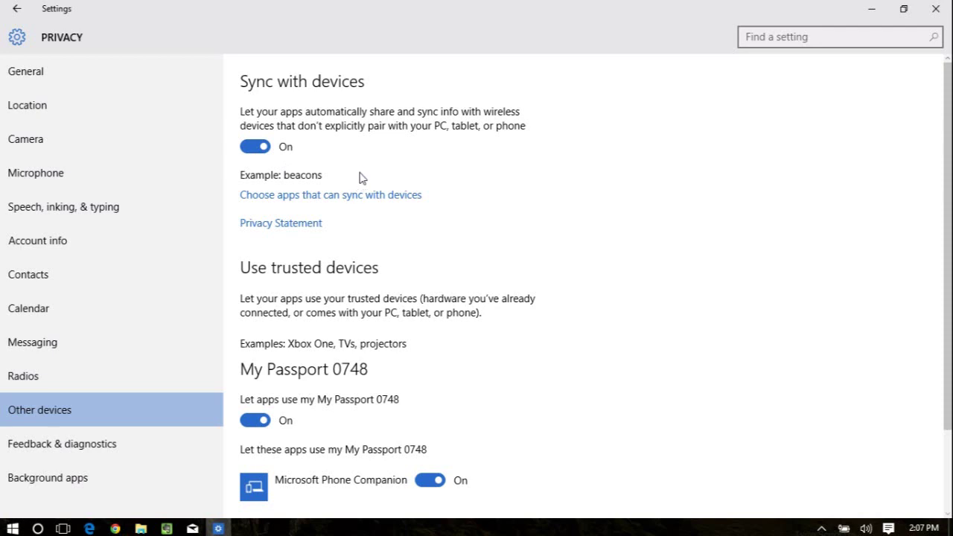
pyautogui.scroll(-1, 364, 177)
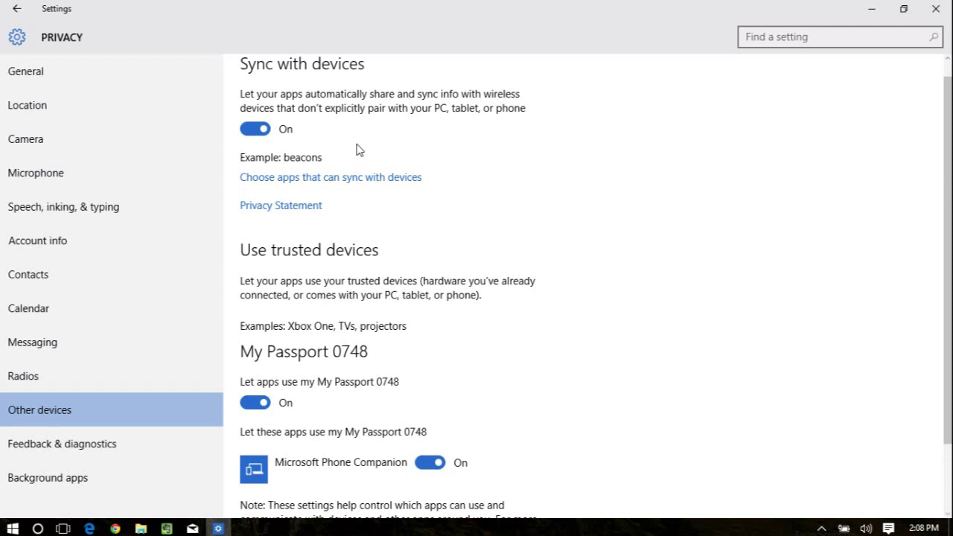
pyautogui.scroll(-2, 423, 199)
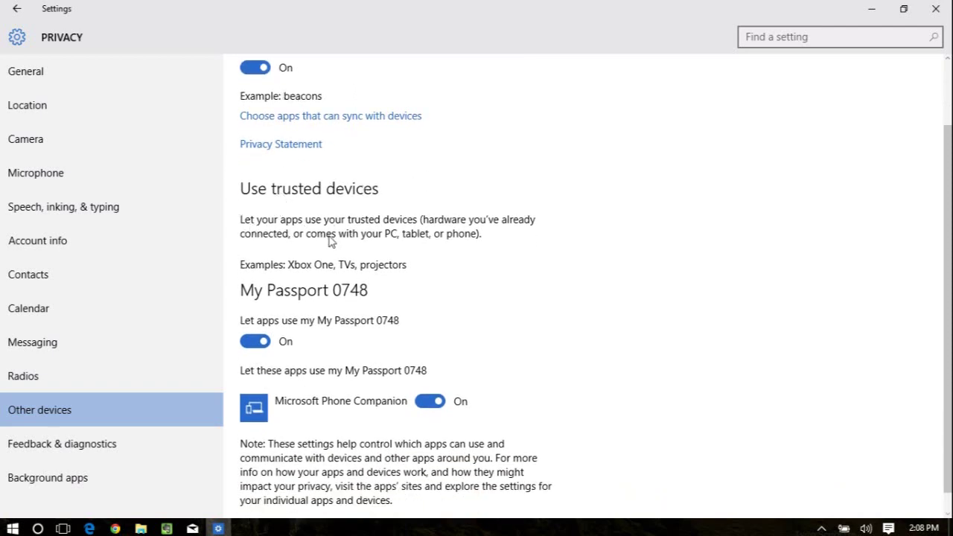
pyautogui.scroll(-1, 376, 286)
pyautogui.scroll(2, 379, 289)
pyautogui.scroll(-2, 379, 290)
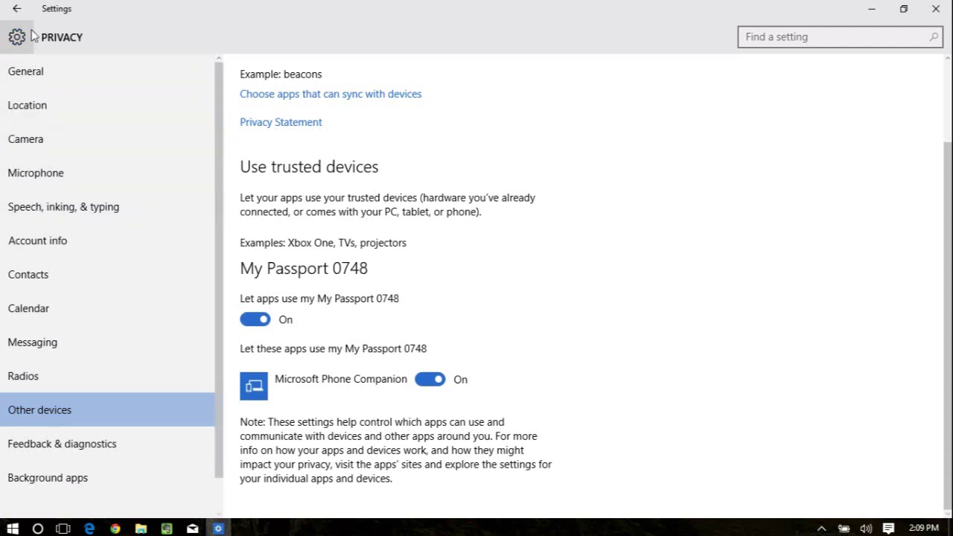
# Go to the Manage Wi-Fi Settings page under Network & Internet and review the Wi-Fi Sense hotspot and contact-sharing options
pyautogui.click(15, 9)
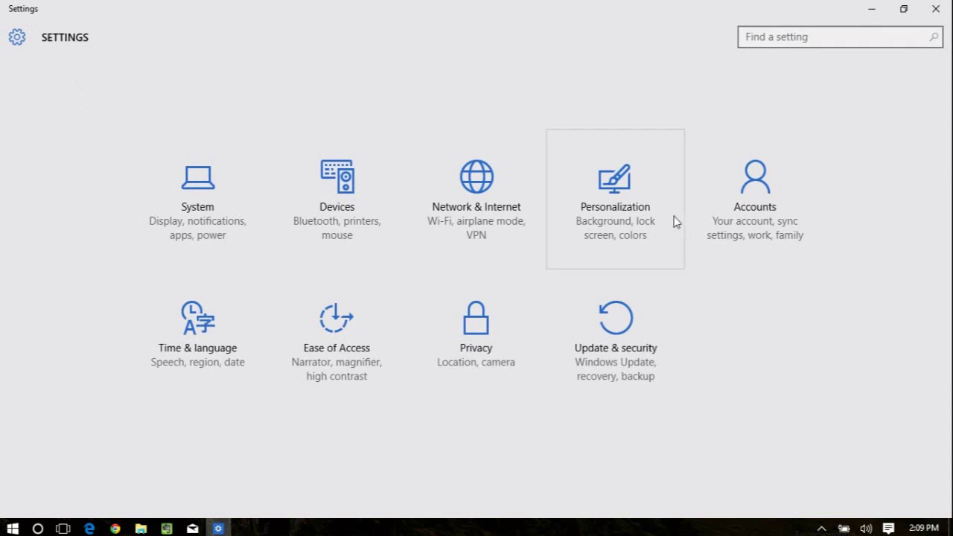
pyautogui.click(461, 188)
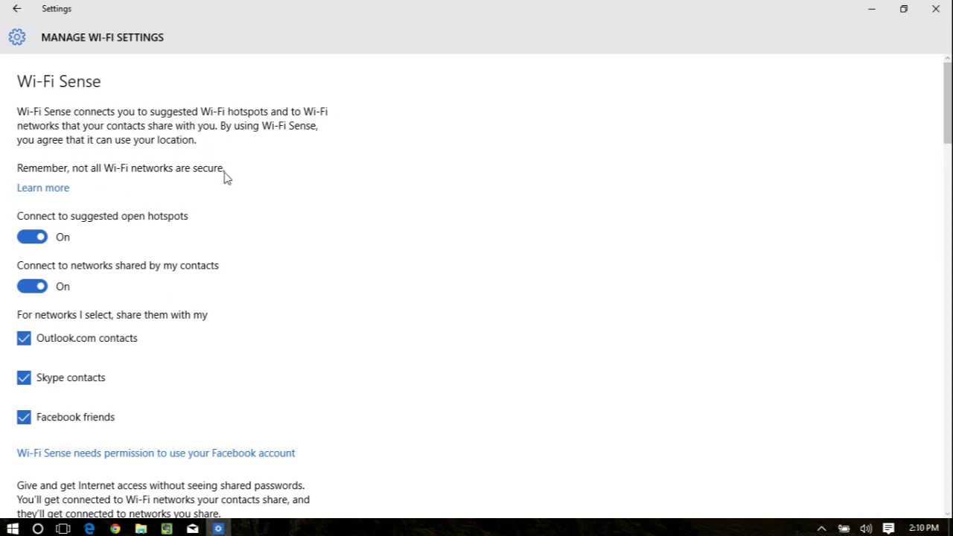
pyautogui.scroll(-2, 212, 203)
pyautogui.scroll(-1, 212, 205)
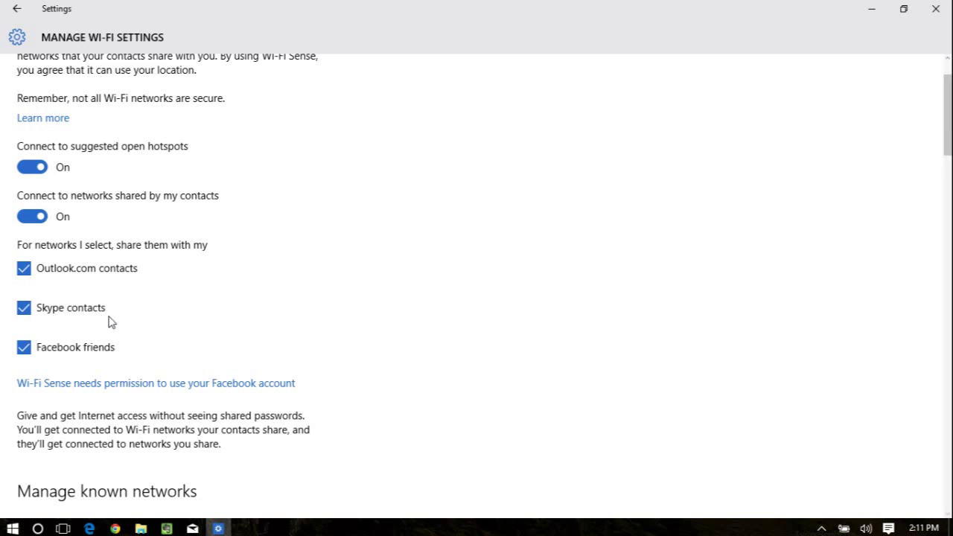
pyautogui.scroll(-1, 112, 312)
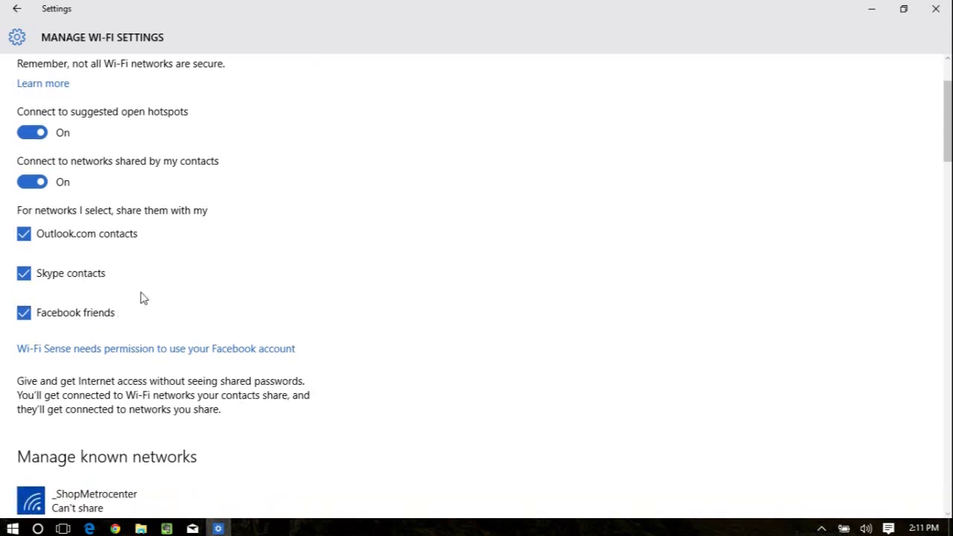
pyautogui.scroll(-1, 144, 298)
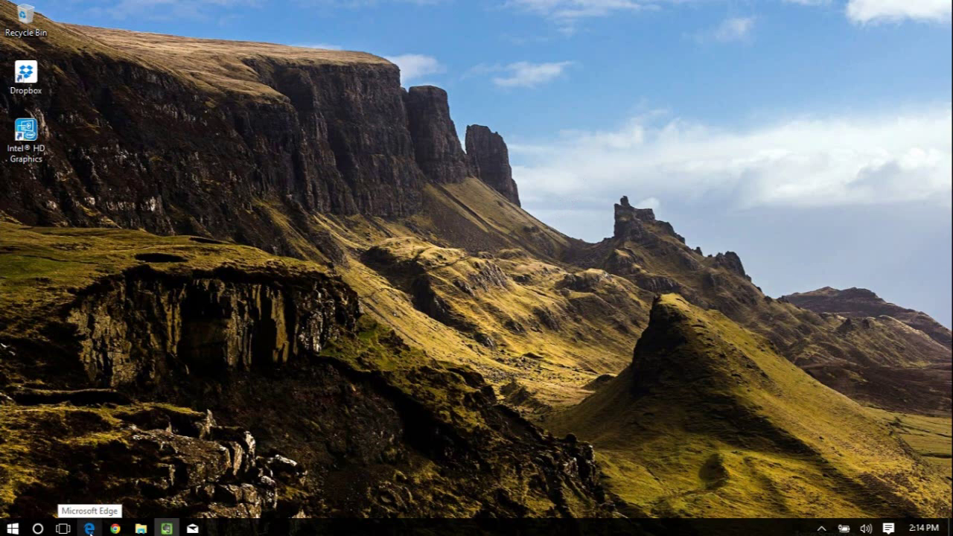
pyautogui.click(89, 528)
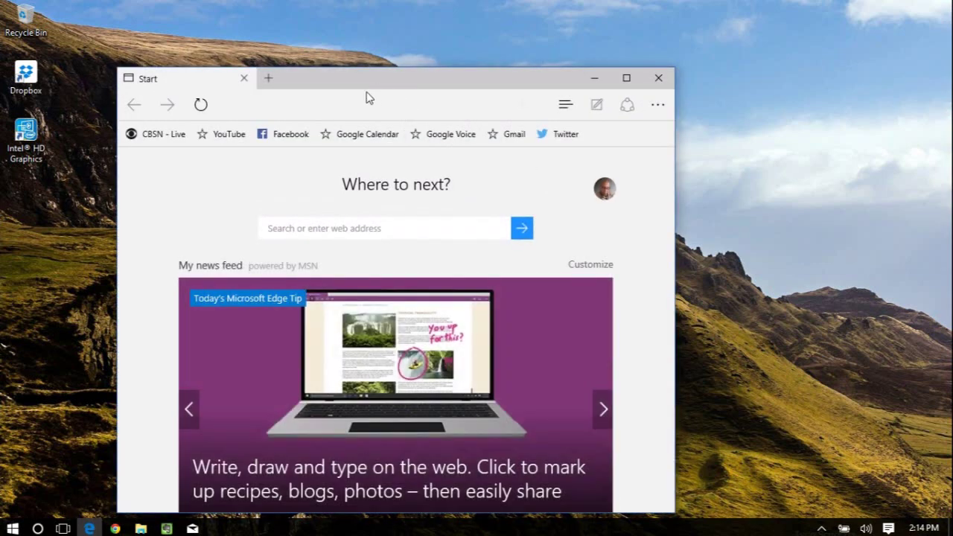
pyautogui.moveTo(358, 85); pyautogui.dragTo(485, 64)
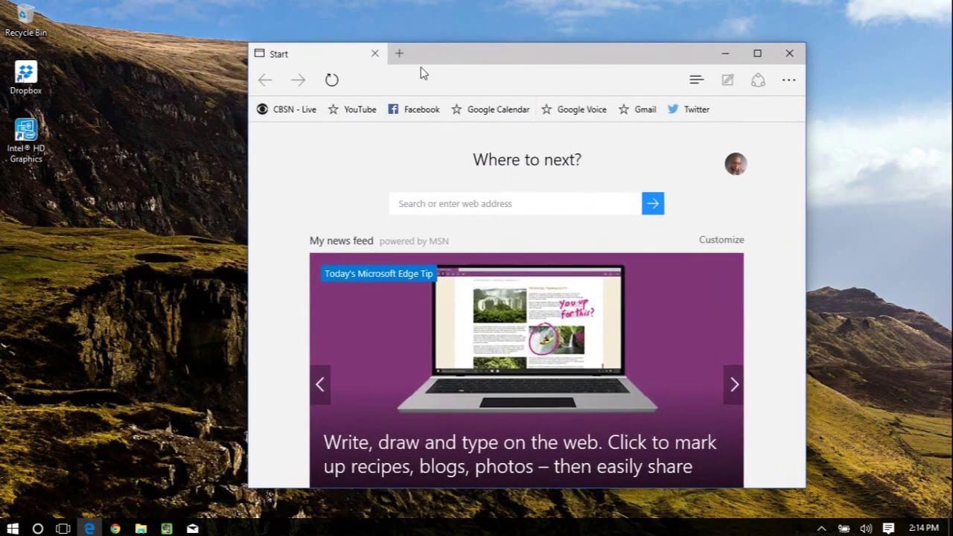
pyautogui.rightClick(422, 59)
pyautogui.click(402, 81)
pyautogui.scroll(-2, 405, 80)
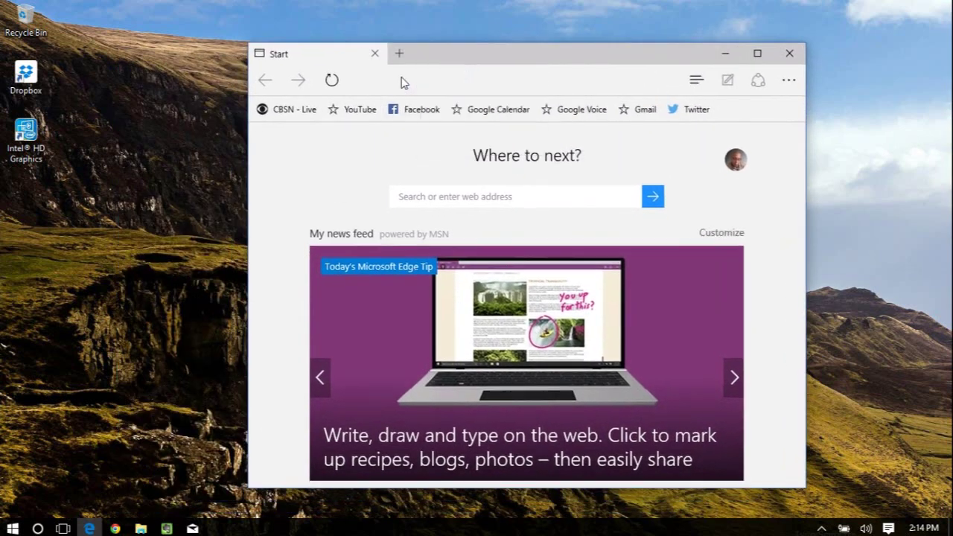
pyautogui.rightClick(414, 84)
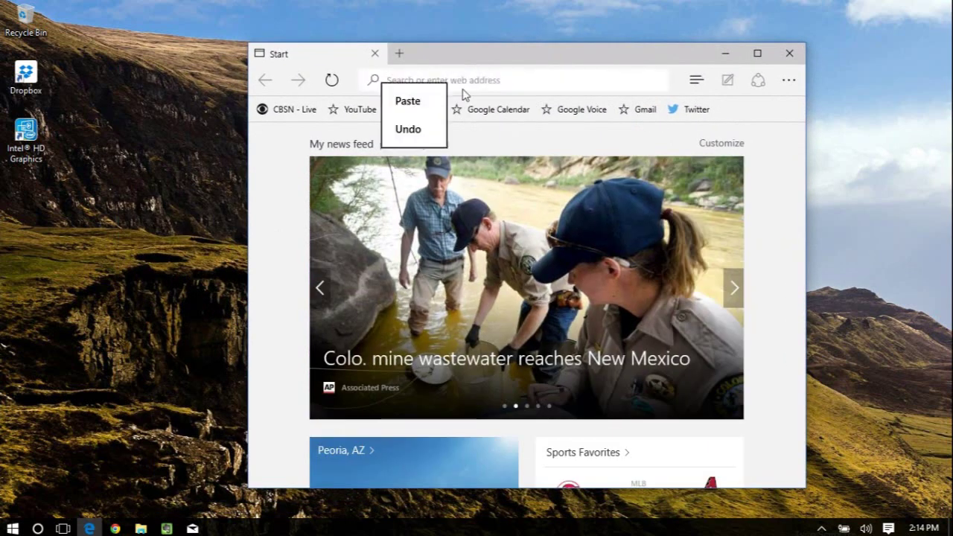
pyautogui.click(411, 100)
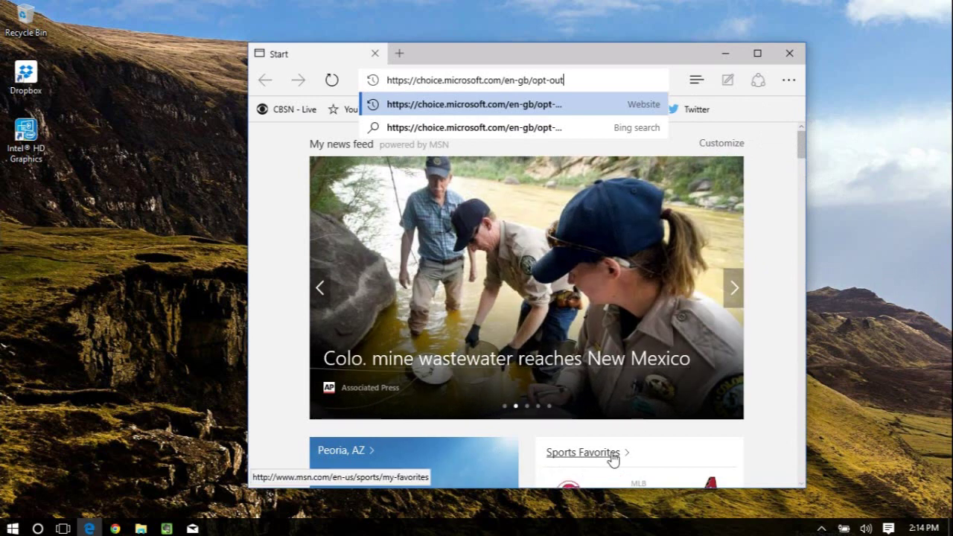
pyautogui.press('Return')
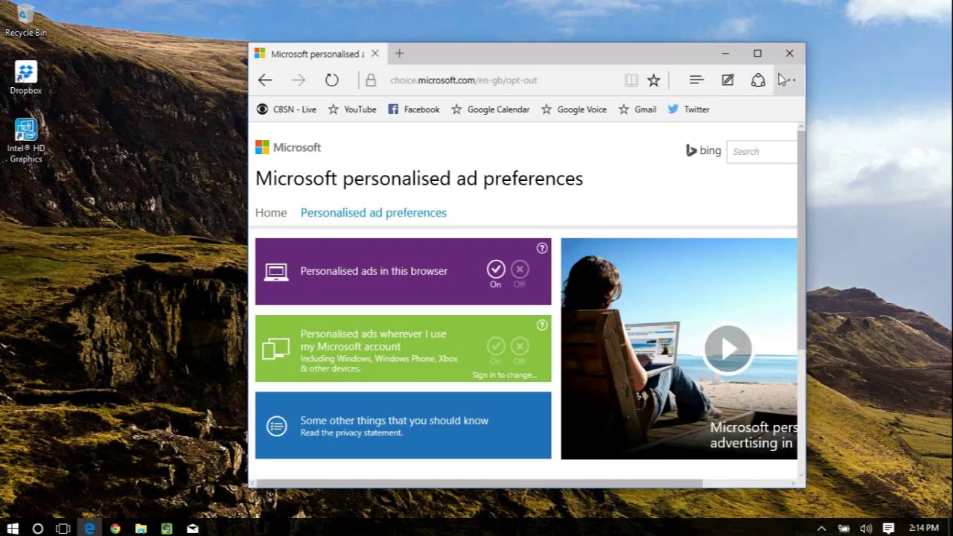
# Maximize the browser window and look over the personalised ad preferences page
pyautogui.click(757, 53)
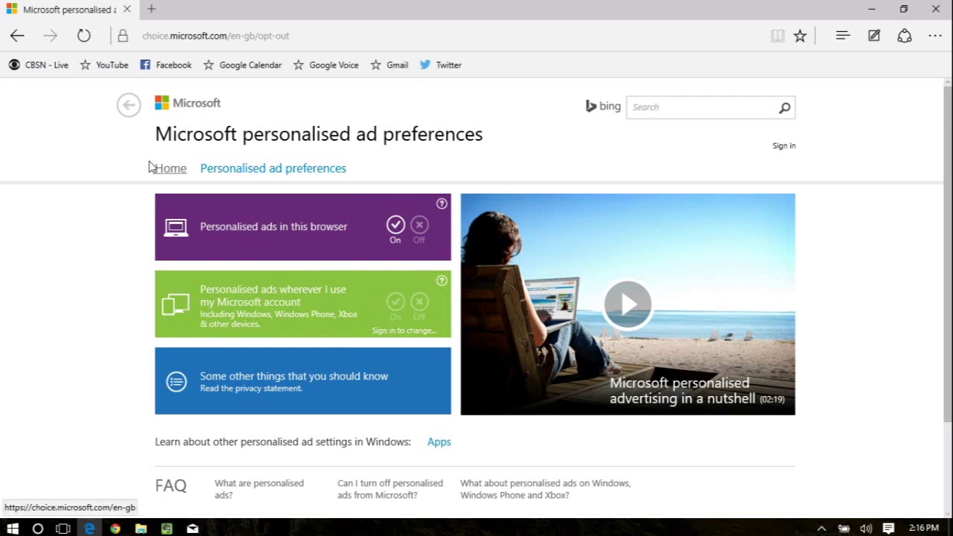
pyautogui.scroll(-2, 298, 219)
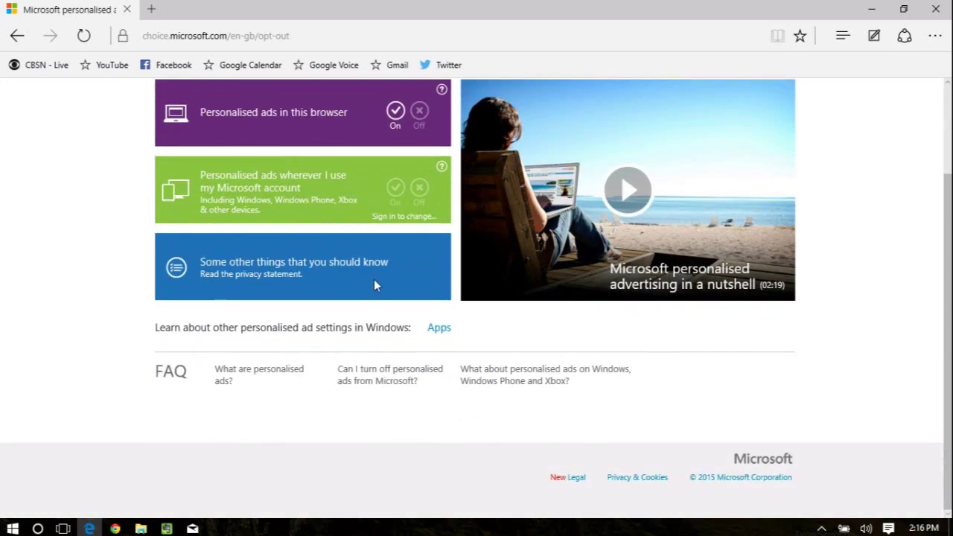
pyautogui.scroll(2, 350, 281)
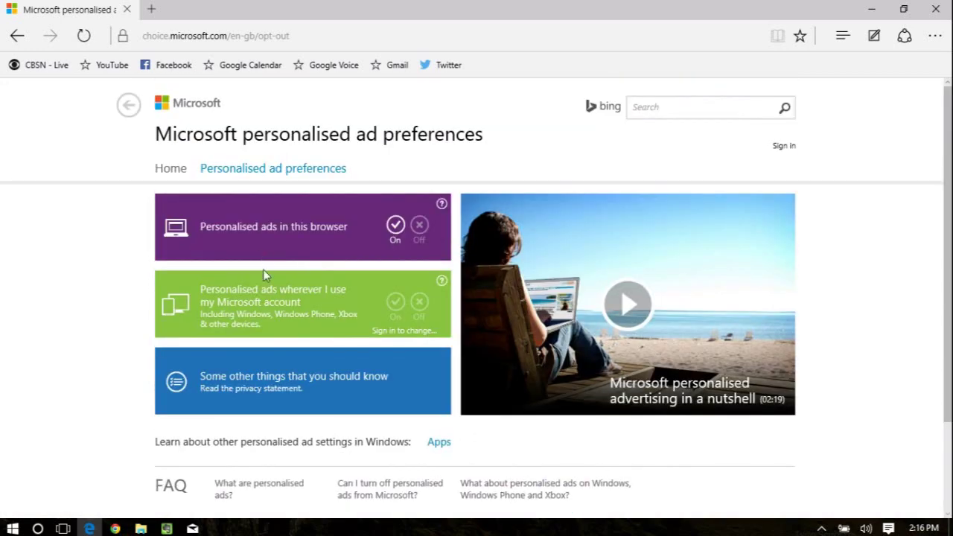